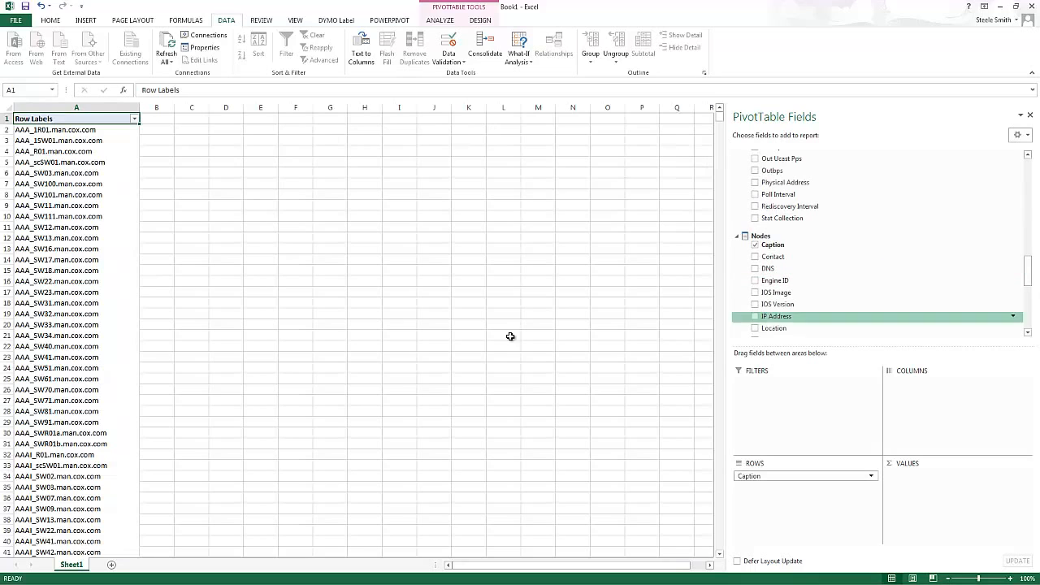
Add the If Name field from the Interfaces table to the pivot table's rows beneath Caption.
{"action": "left_click", "coordinate": [737, 235]}
{"action": "left_click_drag", "start_coordinate": [1026, 308], "coordinate": [1028, 226]}
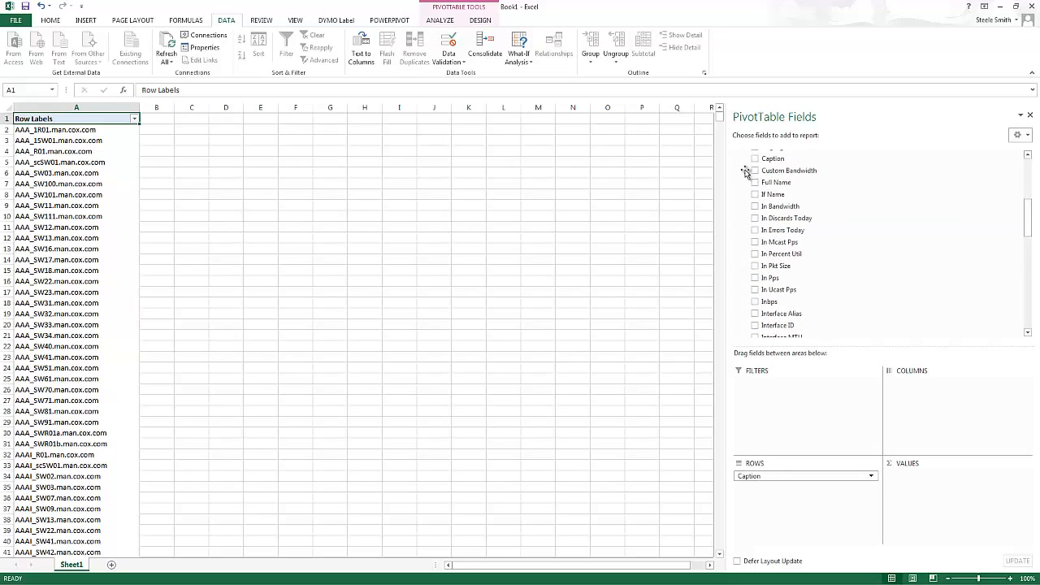
{"action": "left_click", "coordinate": [756, 195]}
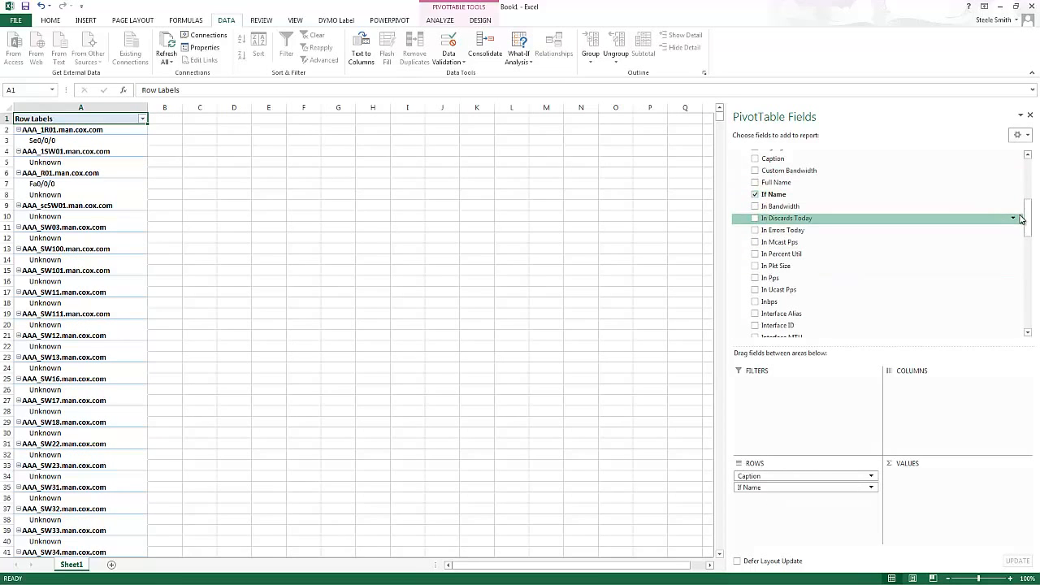
Add the Interface Type Description field from the Interfaces table as a report filter.
{"action": "left_click_drag", "start_coordinate": [1029, 228], "coordinate": [1027, 219]}
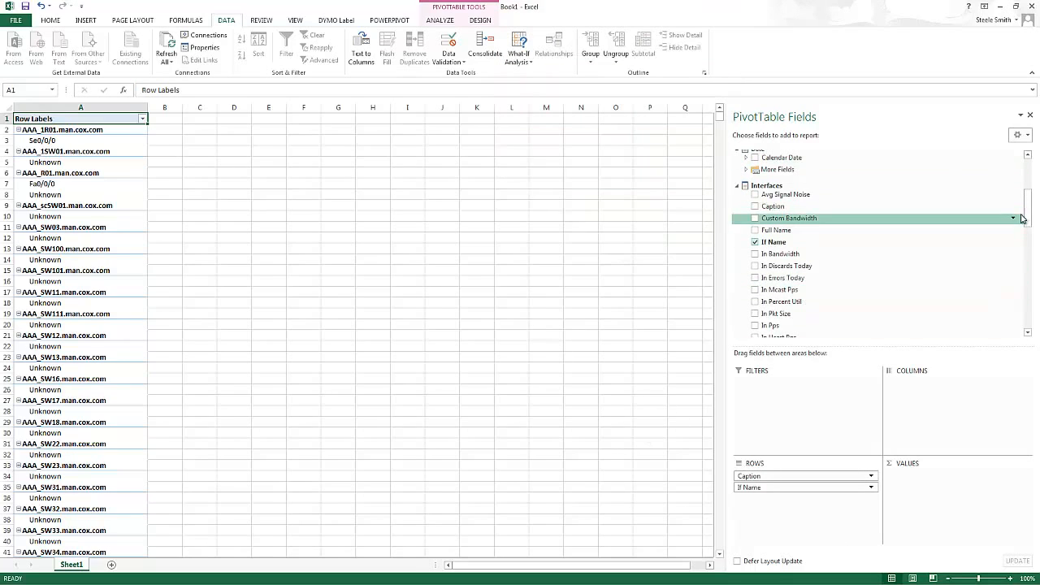
{"action": "left_click_drag", "start_coordinate": [1027, 208], "coordinate": [998, 247]}
{"action": "left_click_drag", "start_coordinate": [797, 248], "coordinate": [761, 397]}
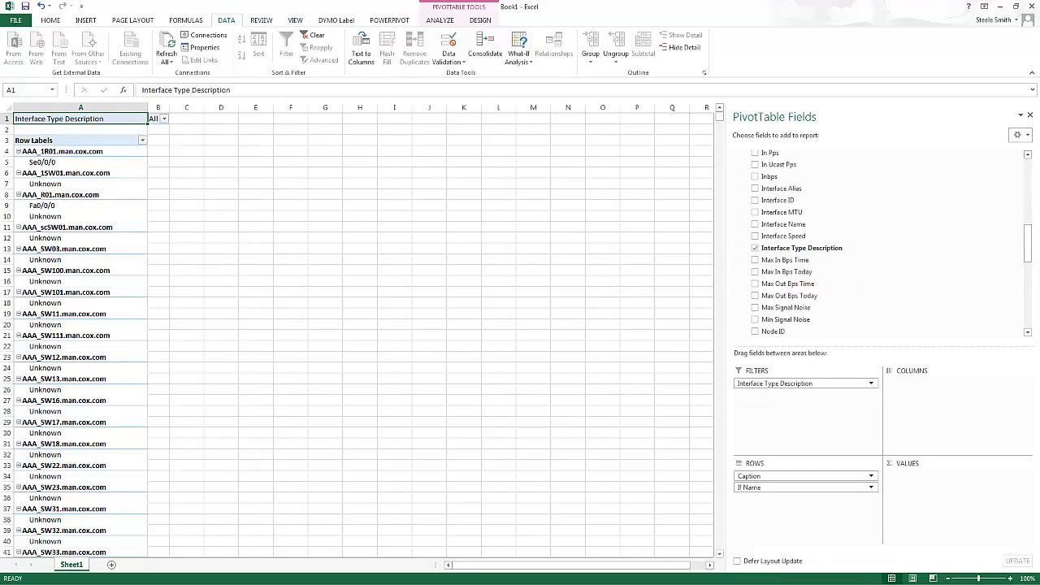
Filter Interface Type Description to the multiple items PPP, PPP Multilink Bundle and Serial only.
{"action": "left_click", "coordinate": [164, 119]}
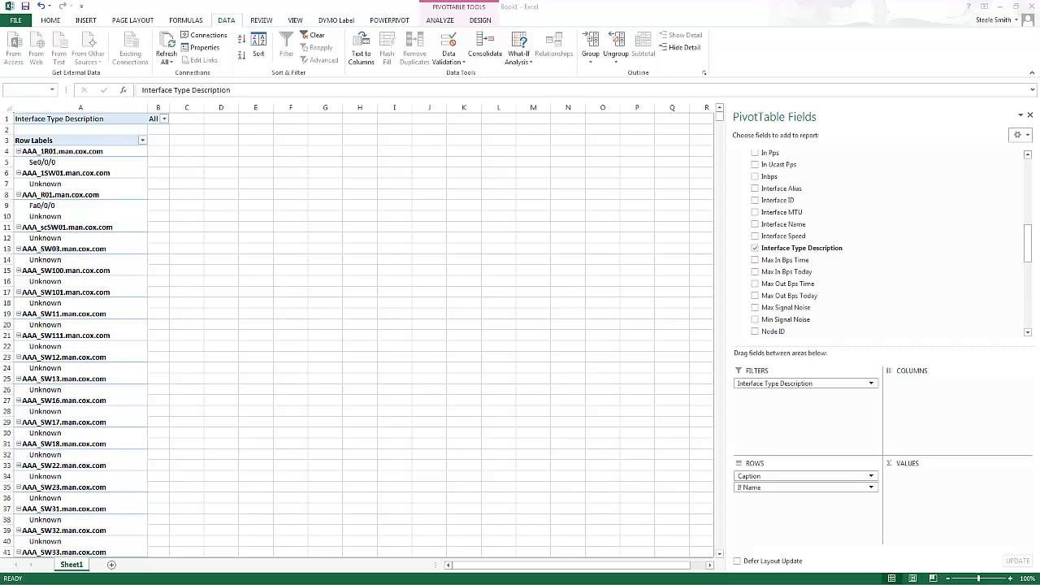
{"action": "left_click", "coordinate": [165, 119]}
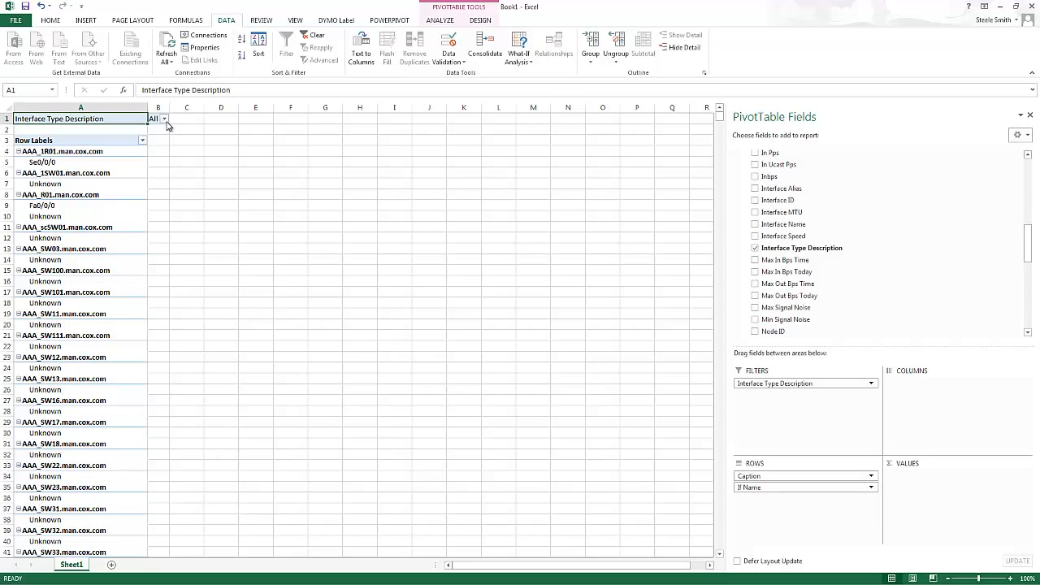
{"action": "left_click", "coordinate": [165, 120]}
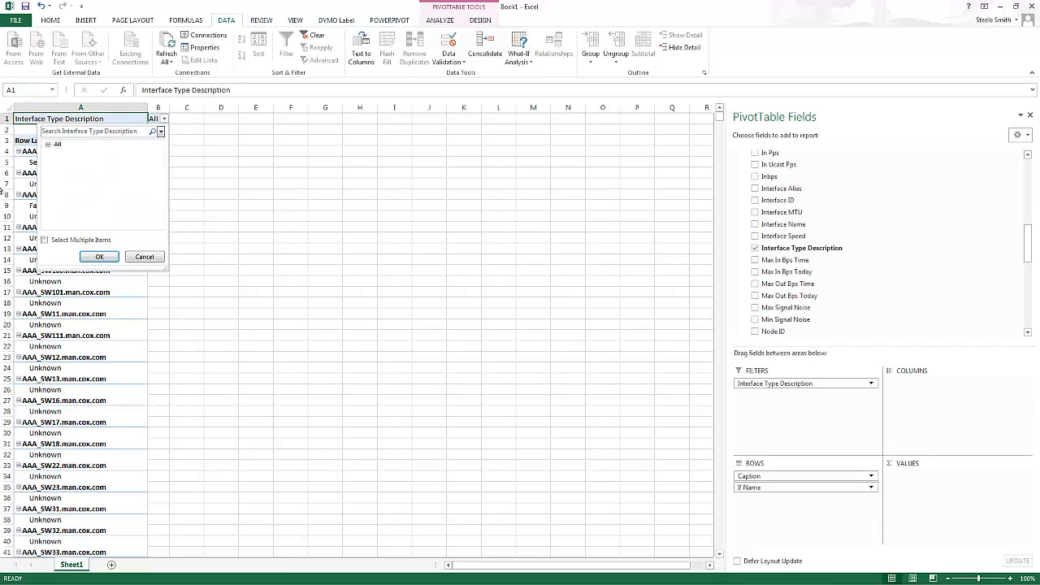
{"action": "left_click", "coordinate": [48, 144]}
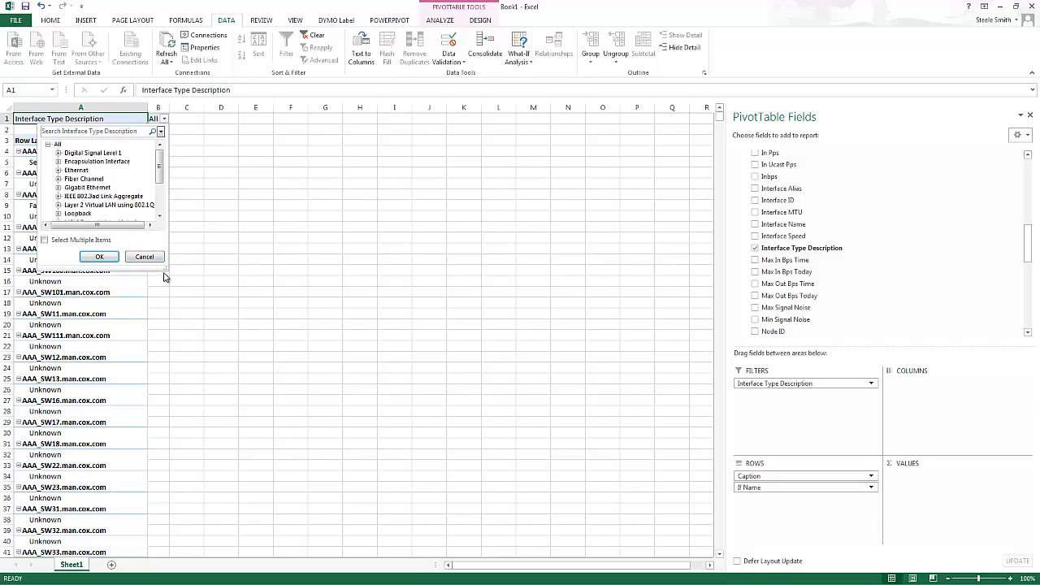
{"action": "left_click_drag", "start_coordinate": [165, 271], "coordinate": [264, 501]}
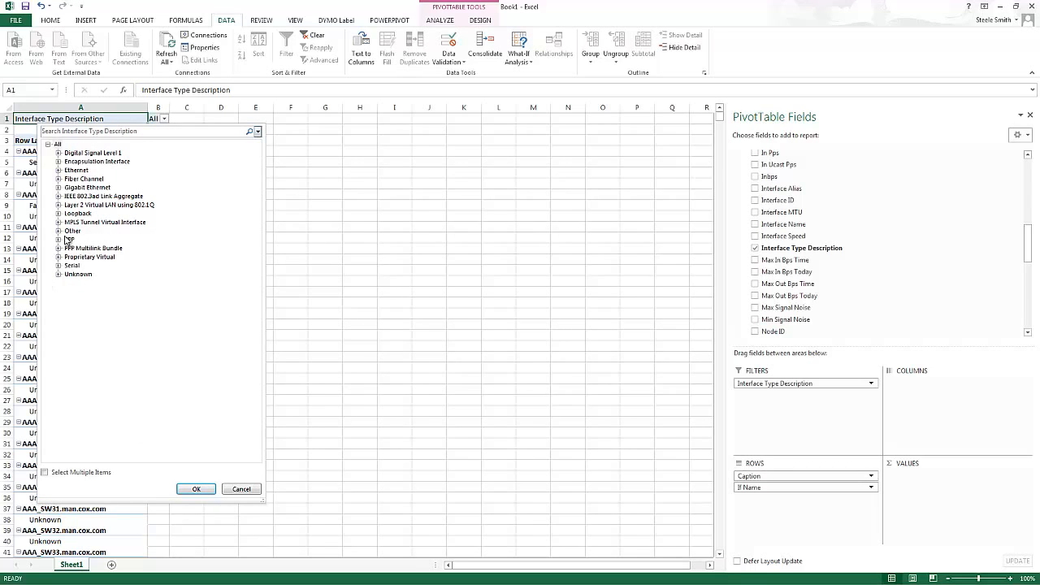
{"action": "left_click", "coordinate": [45, 472]}
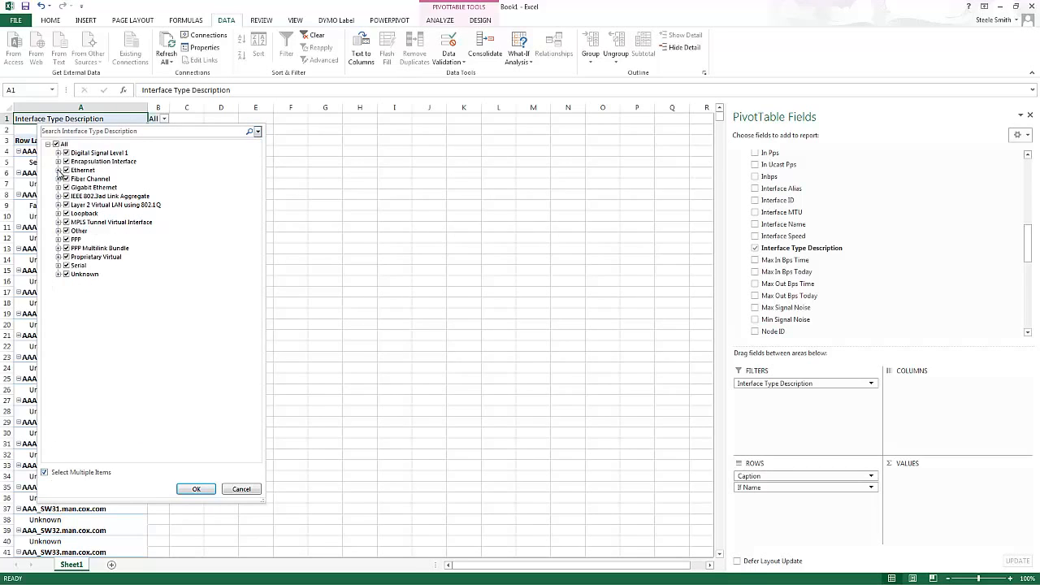
{"action": "left_click", "coordinate": [55, 144]}
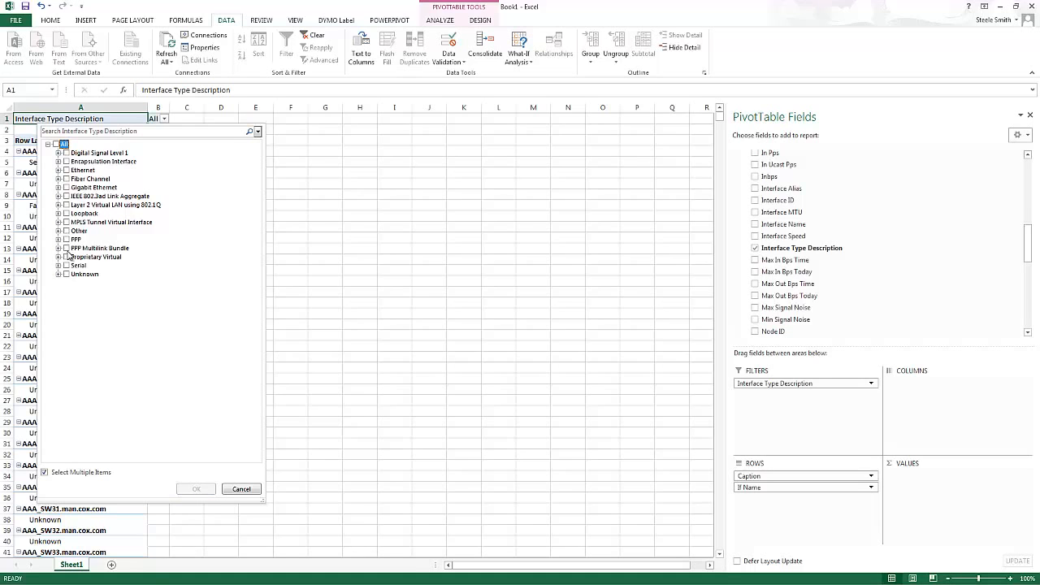
{"action": "left_click", "coordinate": [67, 239]}
{"action": "left_click", "coordinate": [67, 248]}
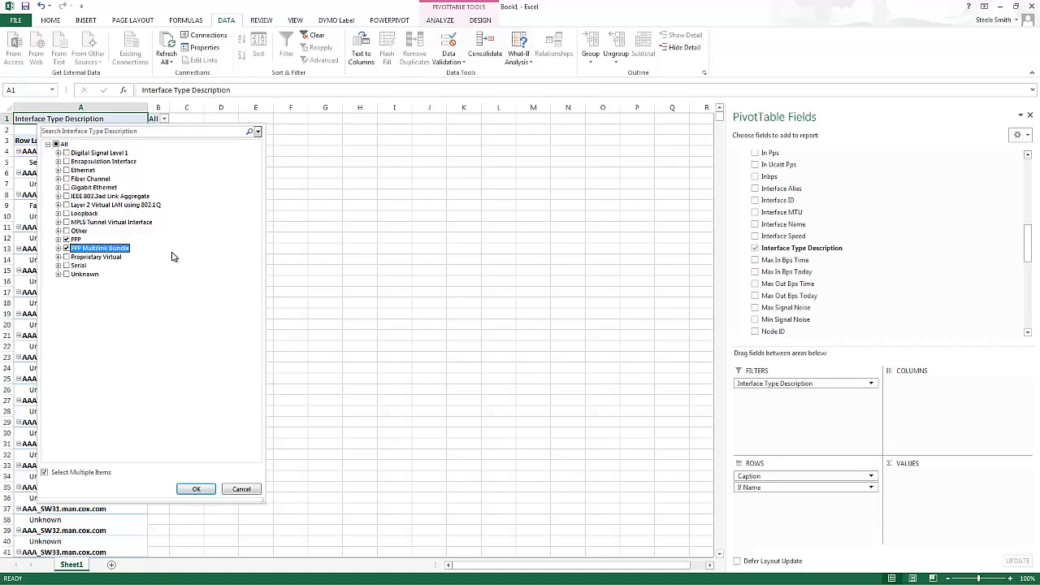
{"action": "left_click", "coordinate": [66, 265]}
{"action": "left_click", "coordinate": [198, 489]}
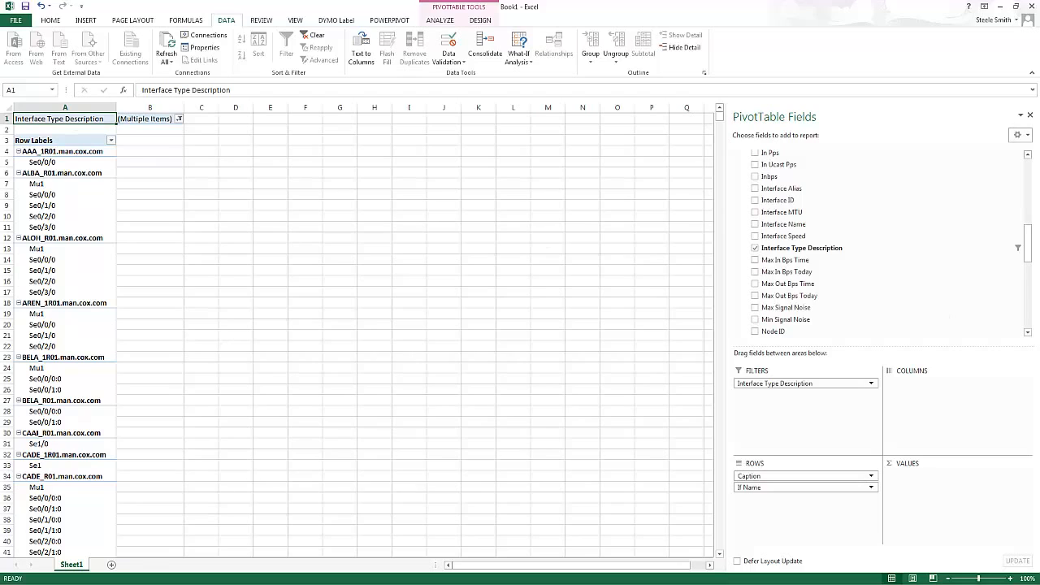
Add the Out Discards and In Errors measures from the Interface Quality folder to the pivot table values.
{"action": "left_click", "coordinate": [1028, 233]}
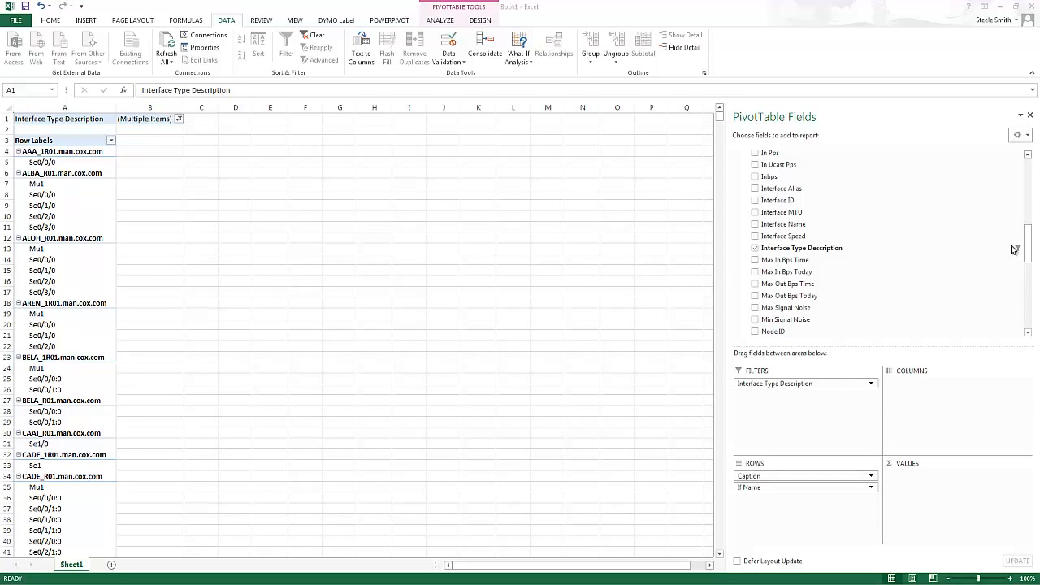
{"action": "left_click_drag", "start_coordinate": [1029, 258], "coordinate": [1029, 161]}
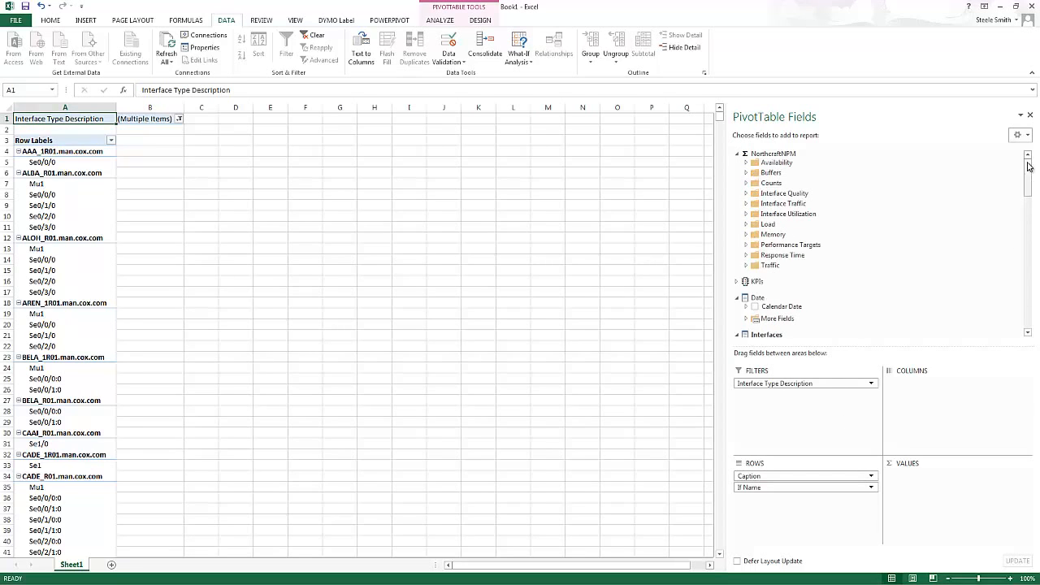
{"action": "left_click", "coordinate": [737, 297]}
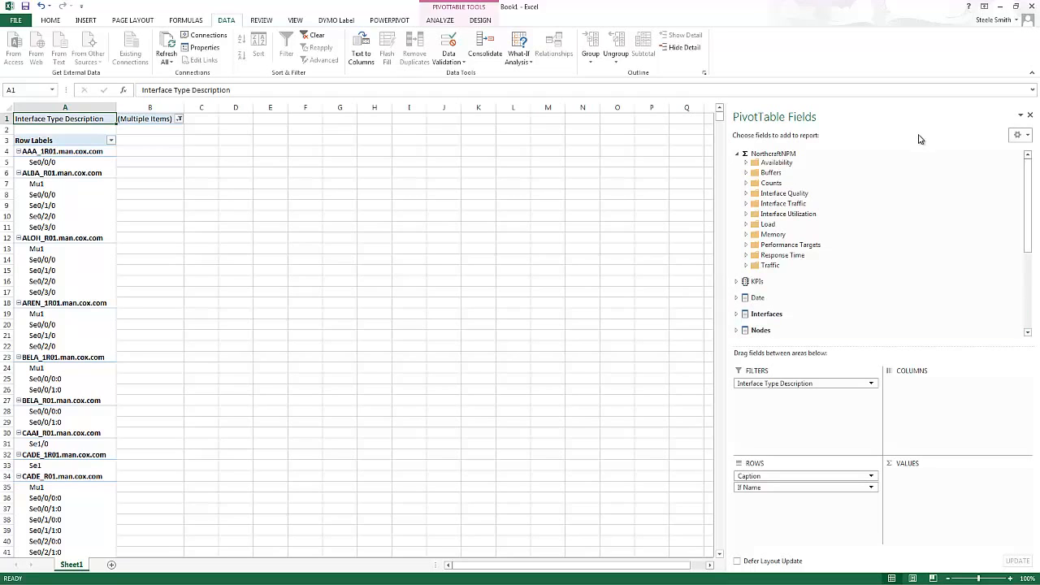
{"action": "left_click", "coordinate": [746, 194]}
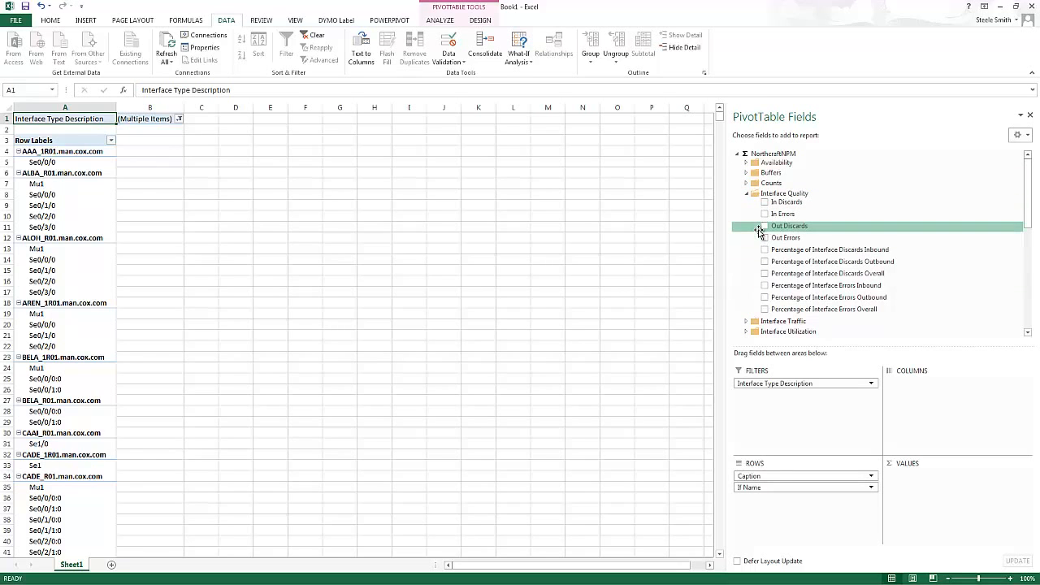
{"action": "left_click", "coordinate": [763, 227]}
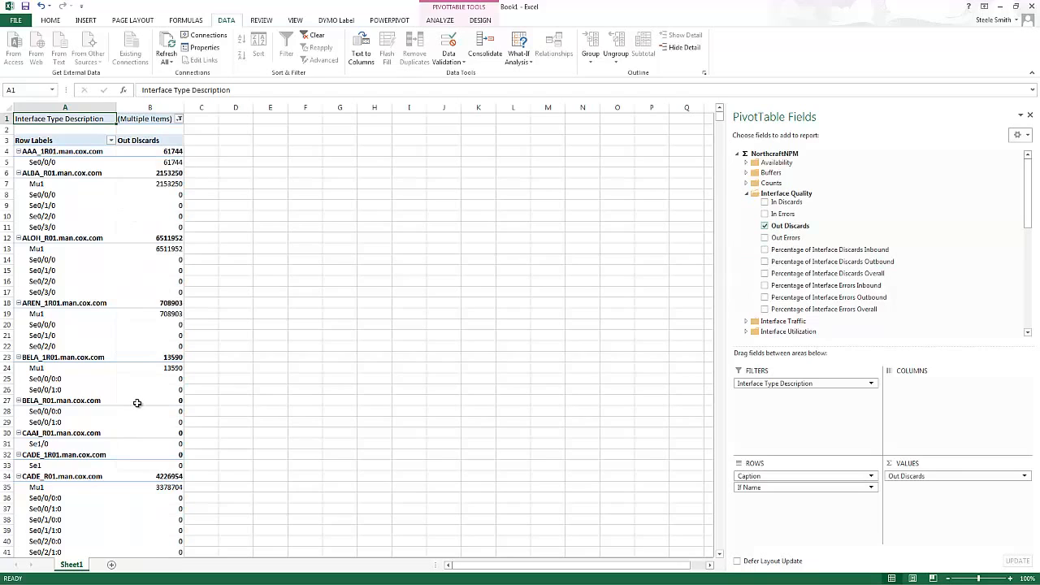
{"action": "left_click", "coordinate": [763, 214]}
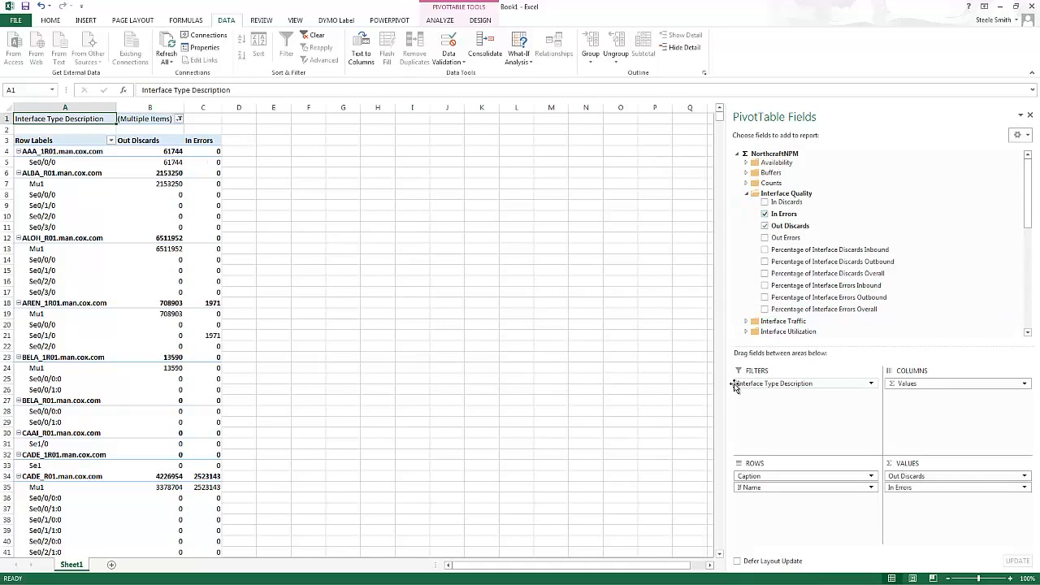
Add the Percentage of Interface Discards Overall measure from the Interface Quality folder to the pivot table values.
{"action": "left_click", "coordinate": [747, 193]}
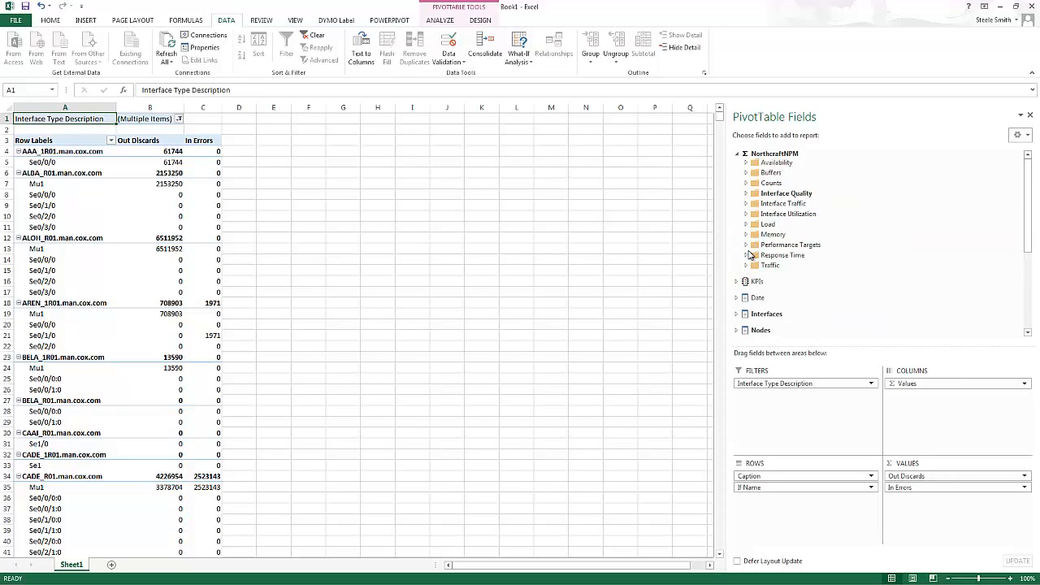
{"action": "left_click", "coordinate": [746, 193]}
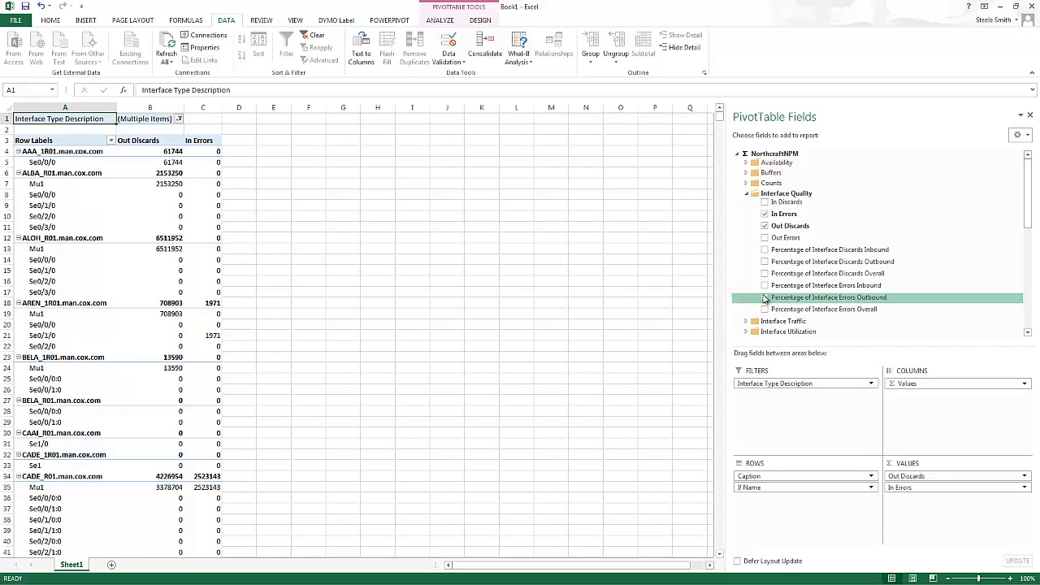
{"action": "left_click", "coordinate": [763, 275]}
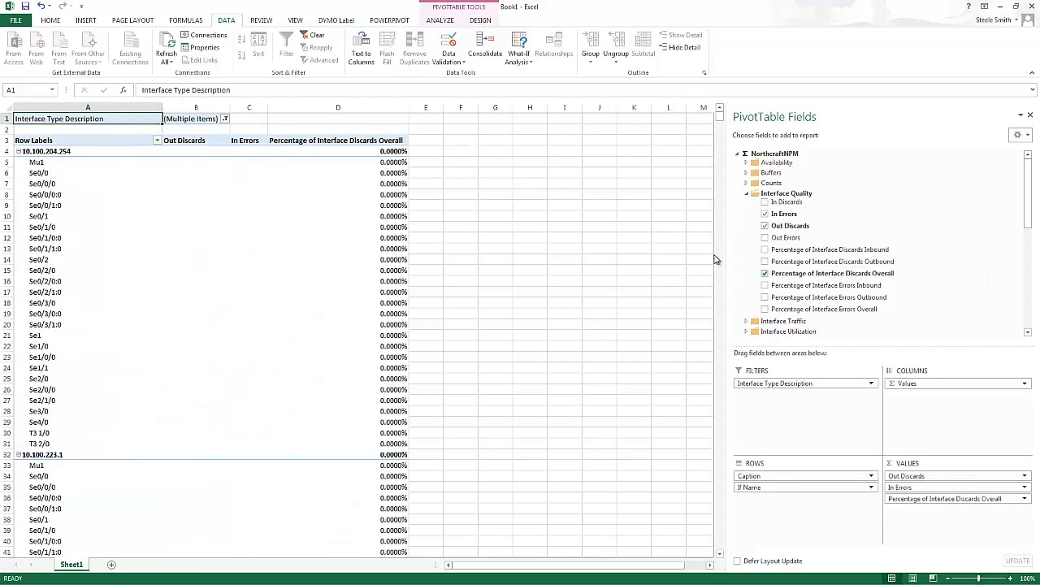
{"action": "left_click", "coordinate": [745, 195]}
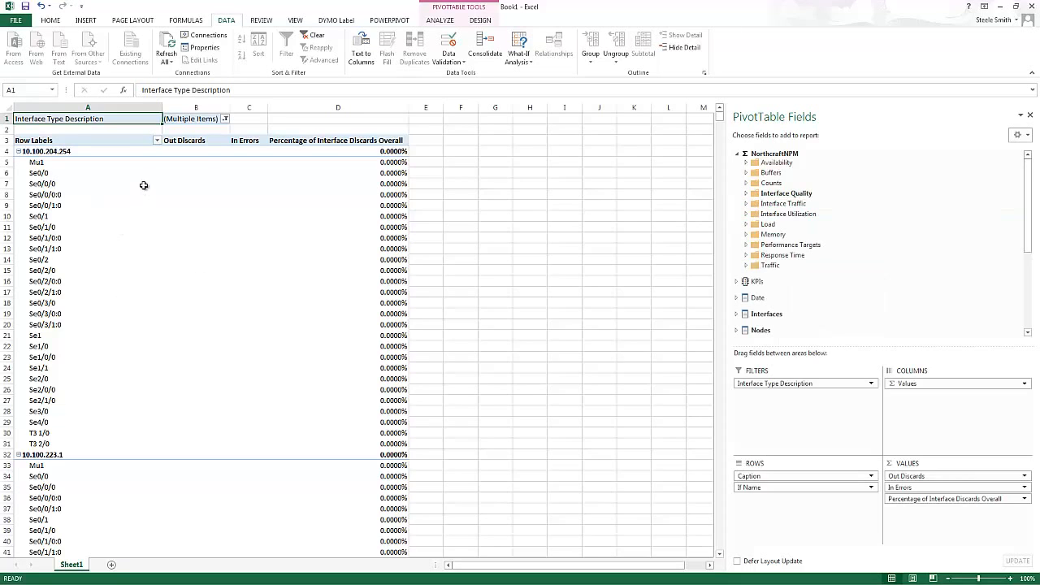
Collapse the node rows of the Caption field to hide the interfaces beneath them.
{"action": "left_click", "coordinate": [24, 151]}
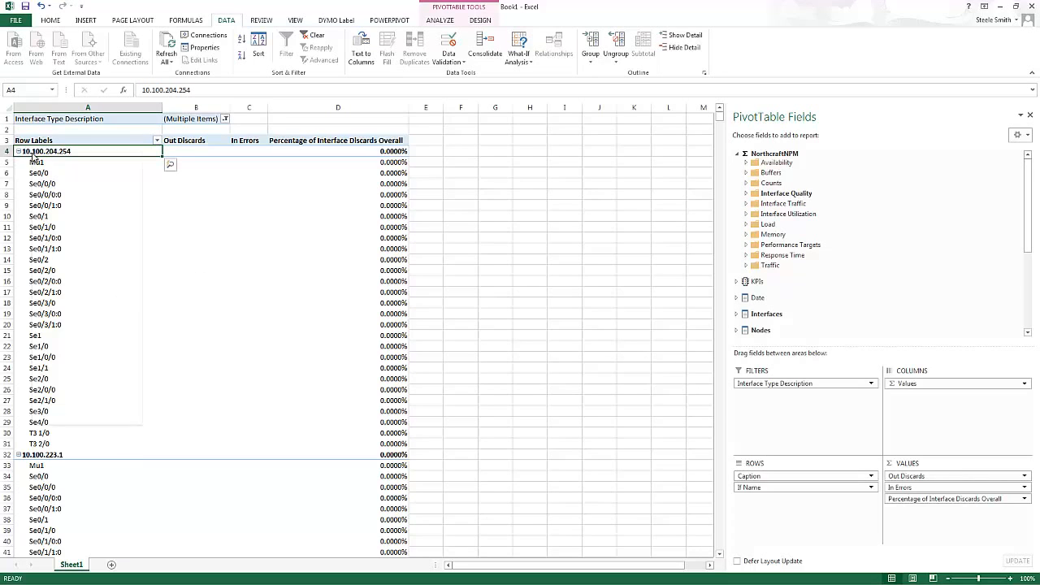
{"action": "right_click", "coordinate": [33, 153]}
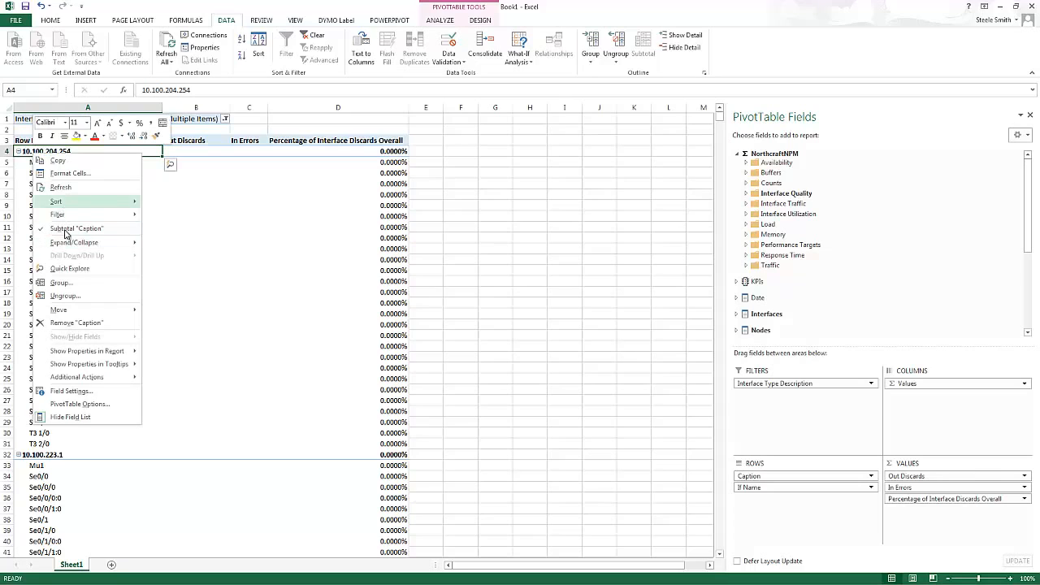
{"action": "mouse_move", "coordinate": [69, 243]}
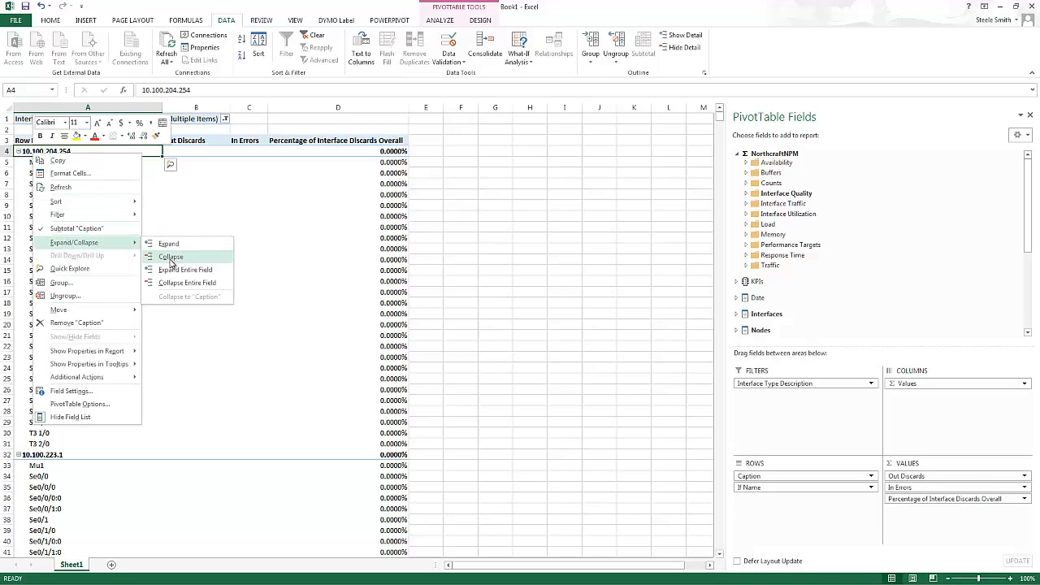
{"action": "left_click", "coordinate": [170, 257]}
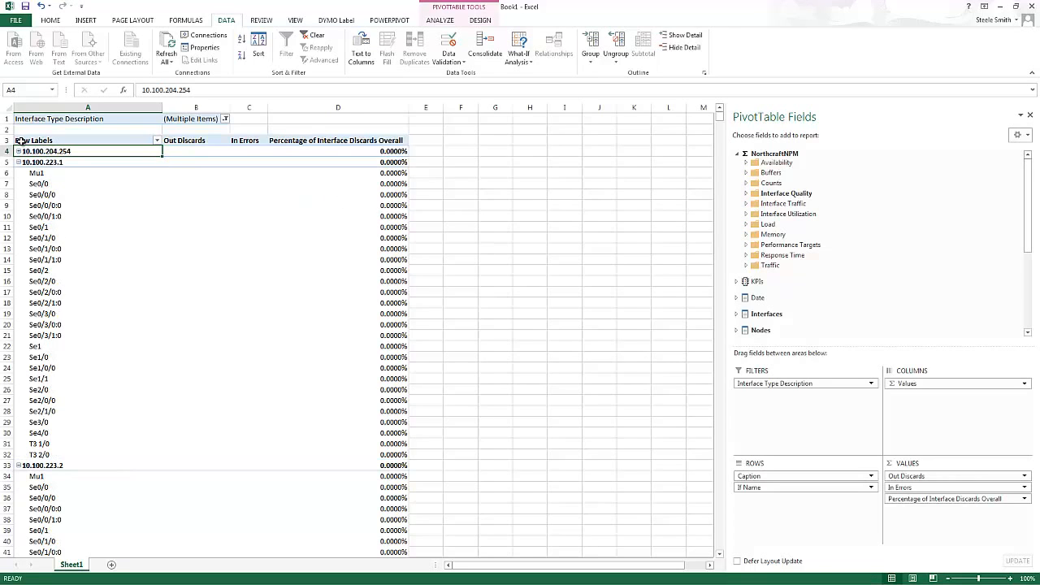
Apply a Top 10 value filter to Caption, showing the top 10 items by Percentage of Interface Discards Overall.
{"action": "left_click", "coordinate": [157, 142]}
{"action": "left_click", "coordinate": [157, 143]}
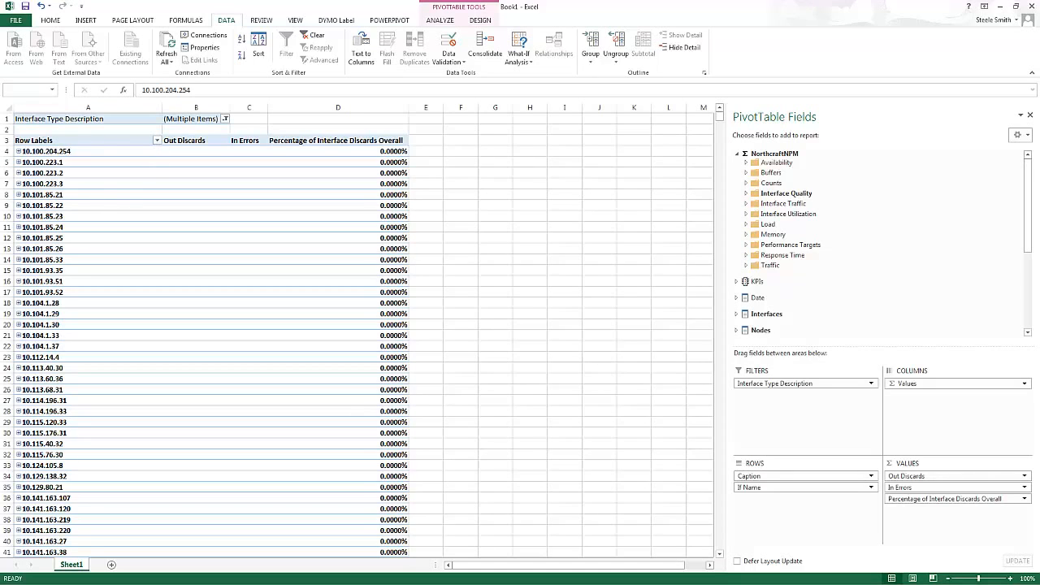
{"action": "left_click", "coordinate": [157, 140]}
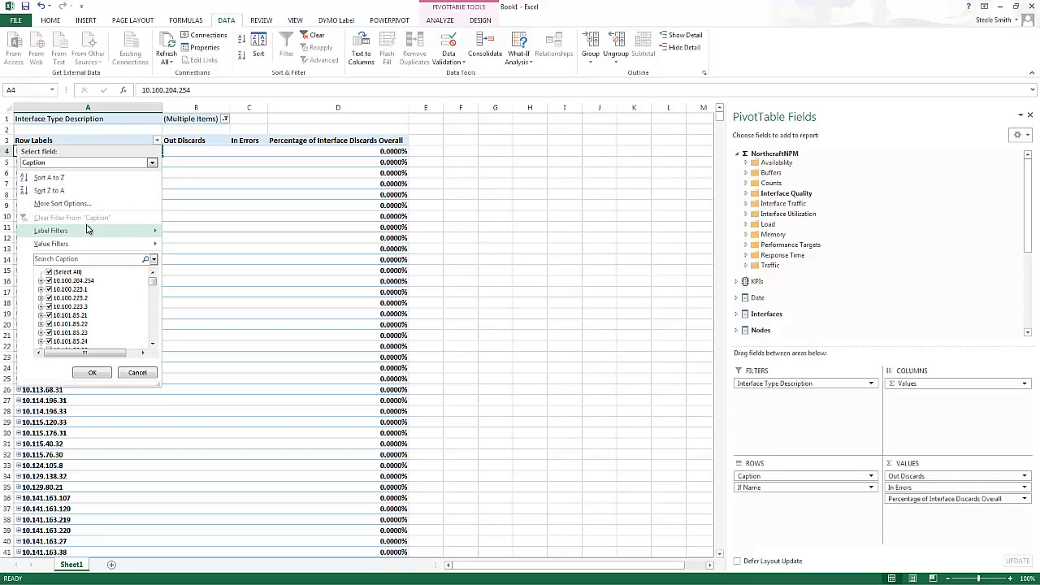
{"action": "mouse_move", "coordinate": [81, 244]}
{"action": "left_click", "coordinate": [191, 366]}
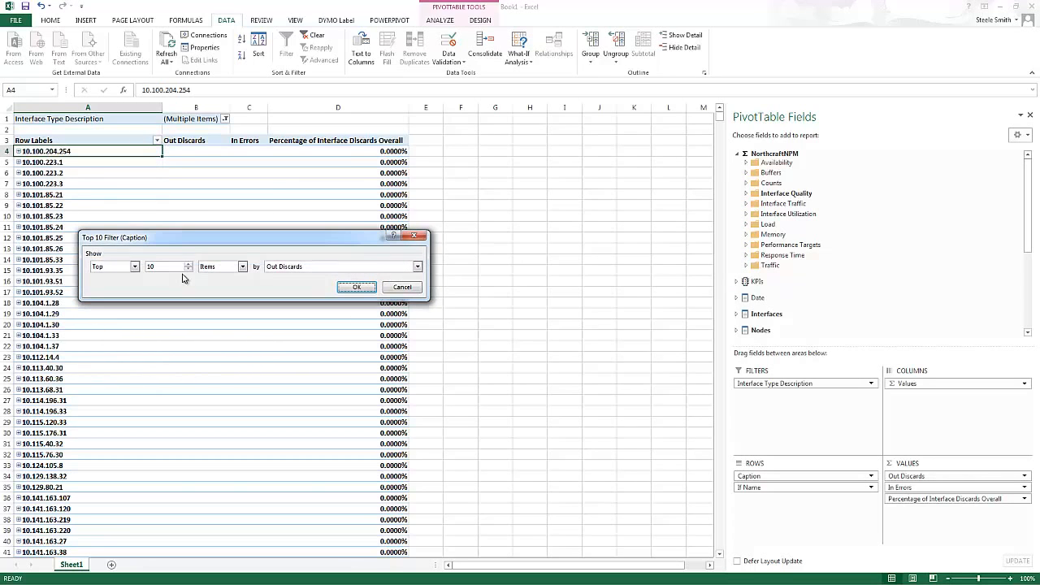
{"action": "left_click", "coordinate": [288, 268]}
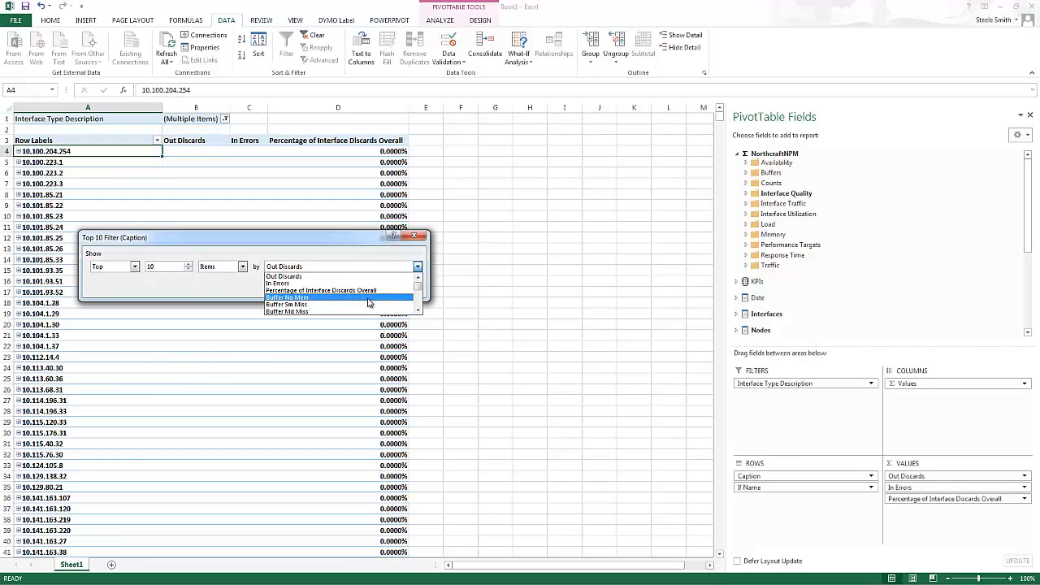
{"action": "left_click", "coordinate": [397, 277]}
{"action": "left_click", "coordinate": [417, 267]}
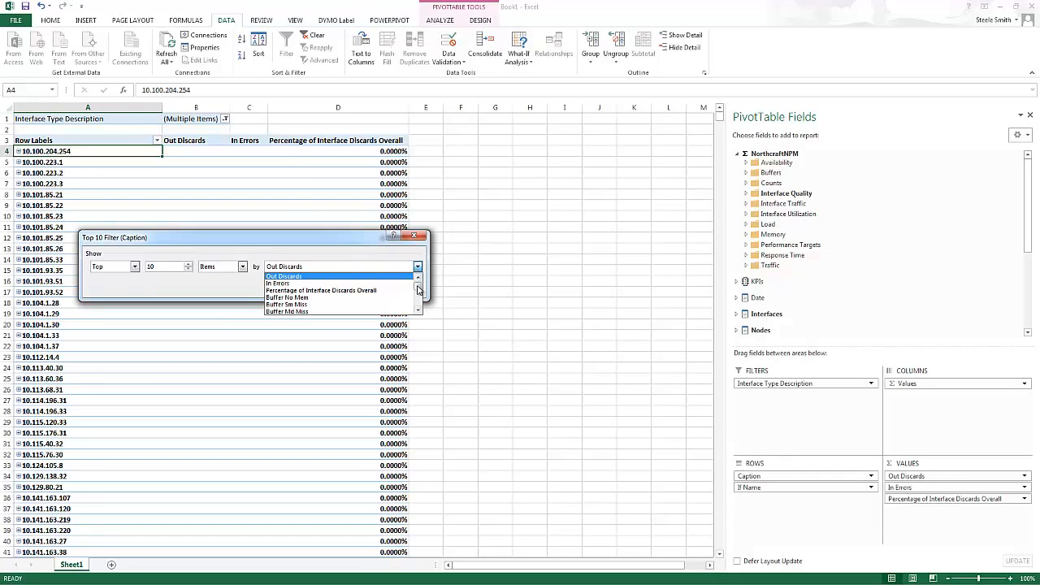
{"action": "left_click", "coordinate": [355, 290]}
{"action": "left_click", "coordinate": [355, 290]}
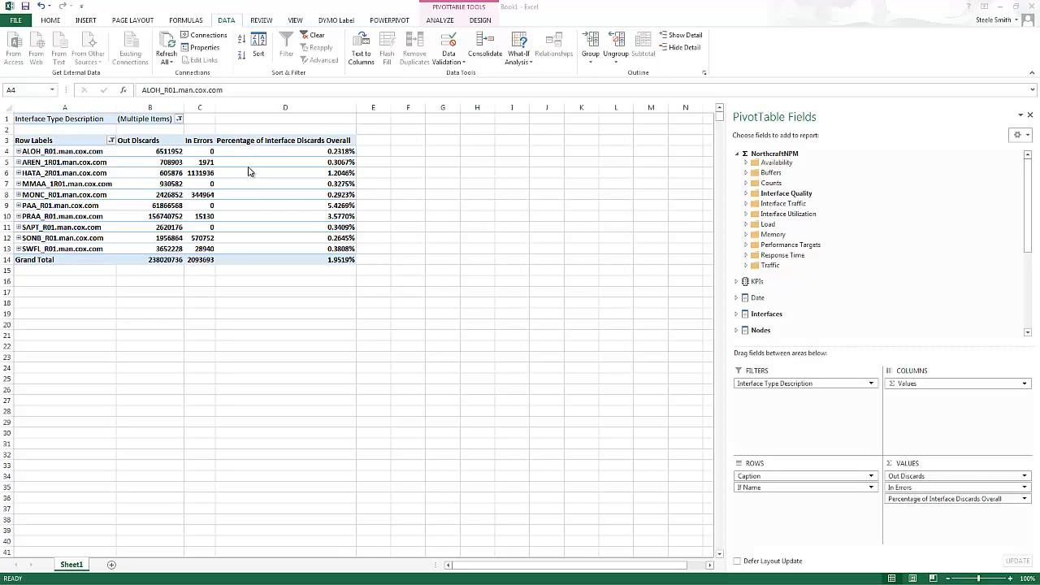
{"action": "left_click", "coordinate": [93, 173]}
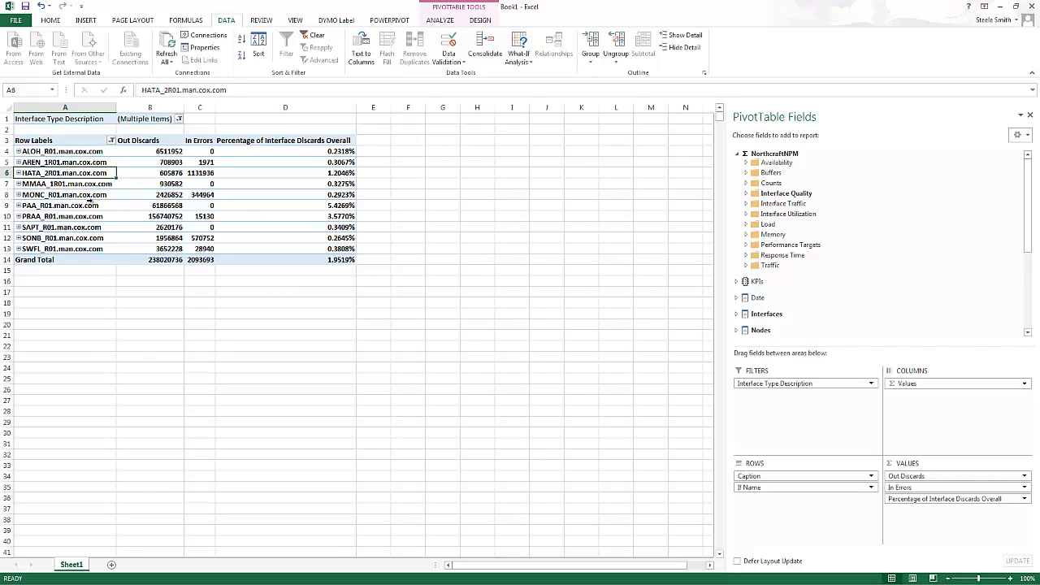
{"action": "left_click", "coordinate": [57, 152]}
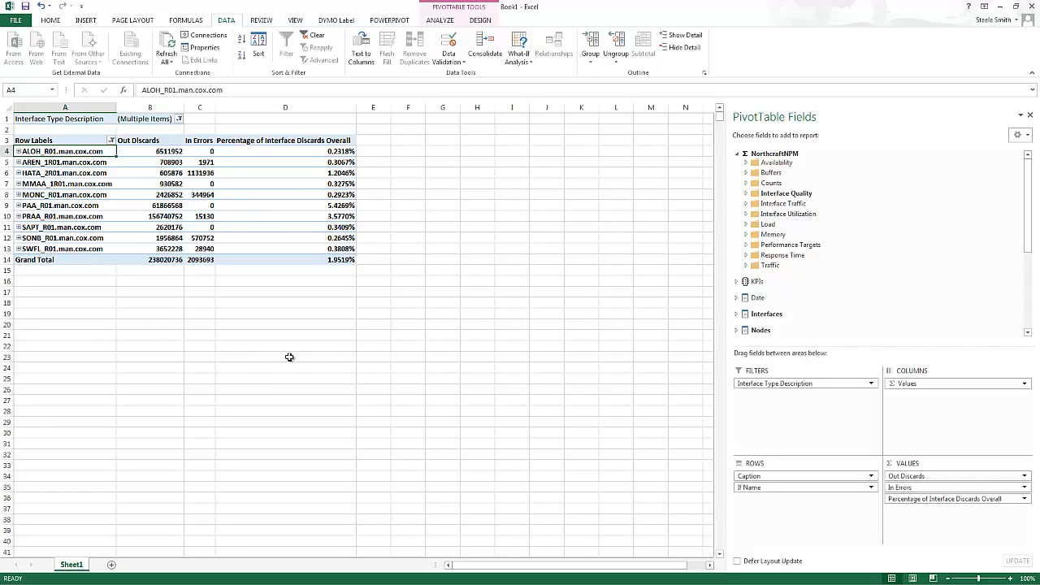
Open Quick Explore for the Out Discards value of ALOH_R01.man.cox.com, look through the drill options under Nodes, and close it.
{"action": "mouse_move", "coordinate": [258, 222]}
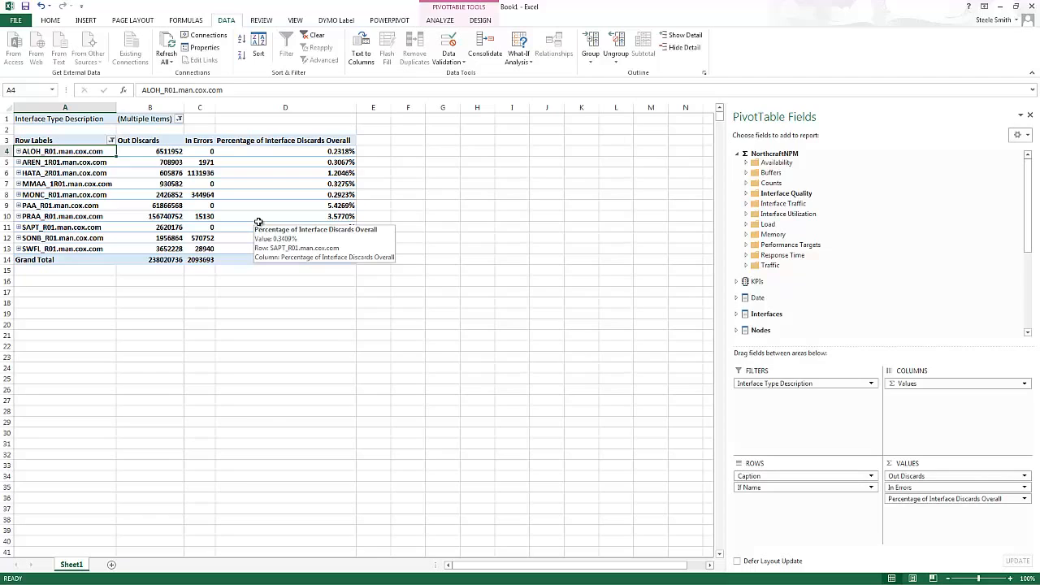
{"action": "key", "text": "Right"}
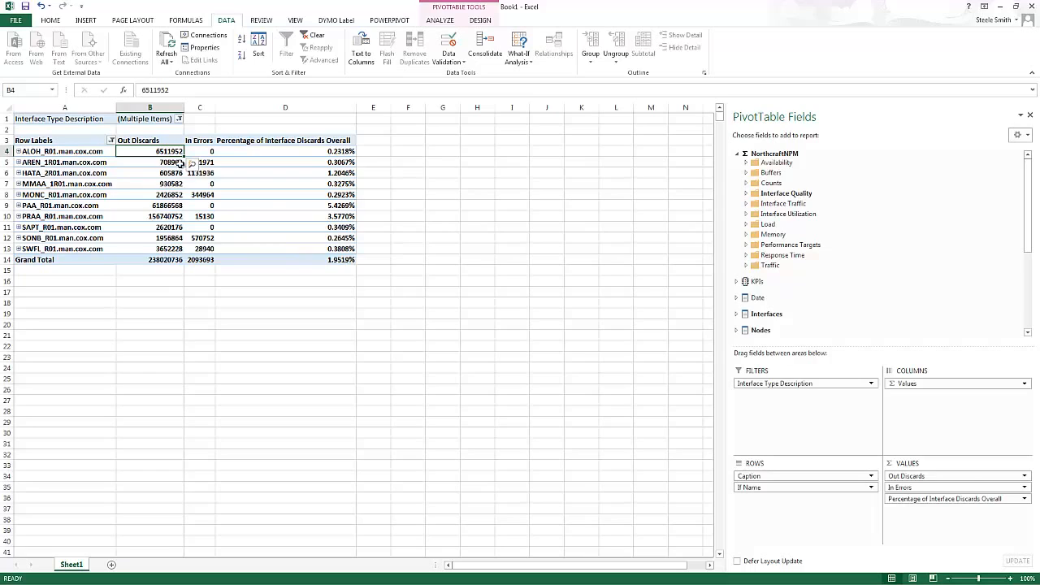
{"action": "left_click", "coordinate": [144, 176]}
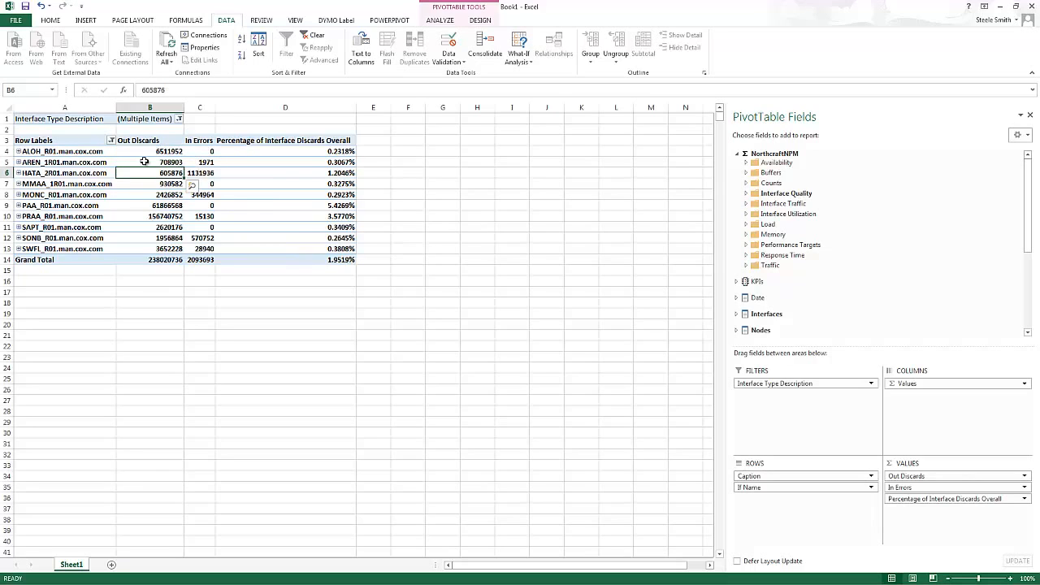
{"action": "left_click", "coordinate": [146, 152]}
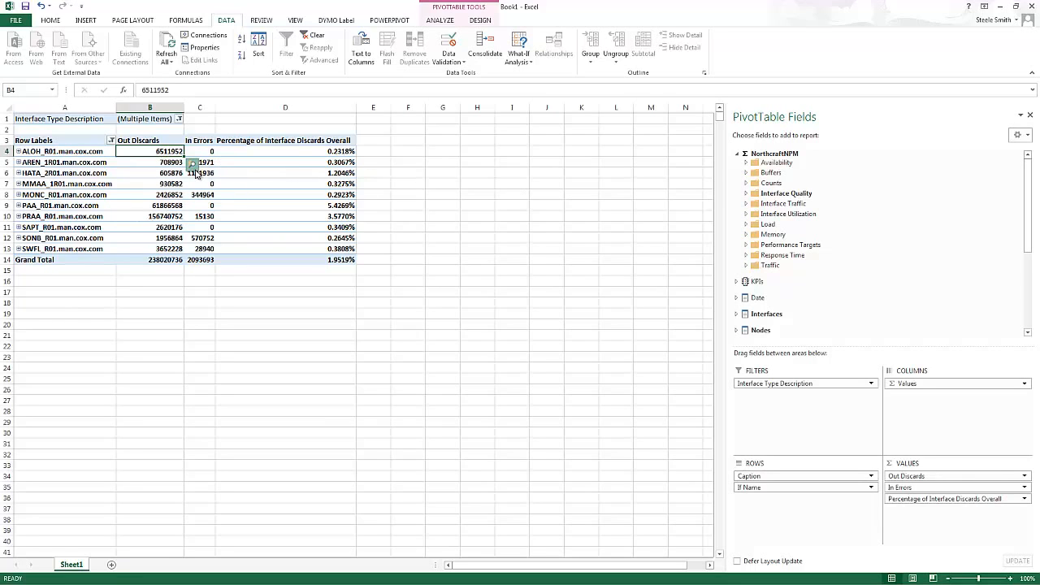
{"action": "left_click", "coordinate": [192, 164]}
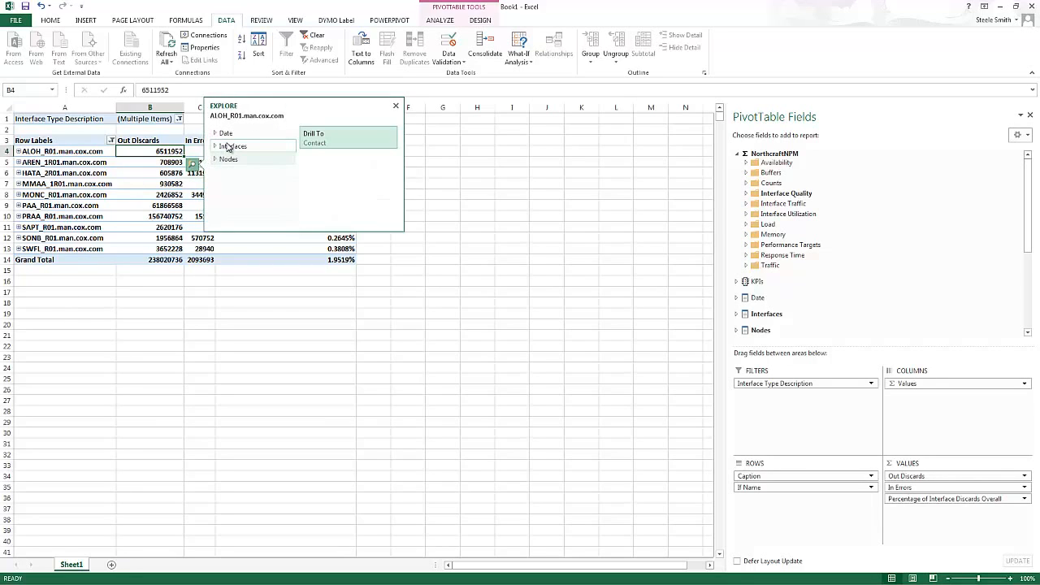
{"action": "left_click", "coordinate": [230, 160]}
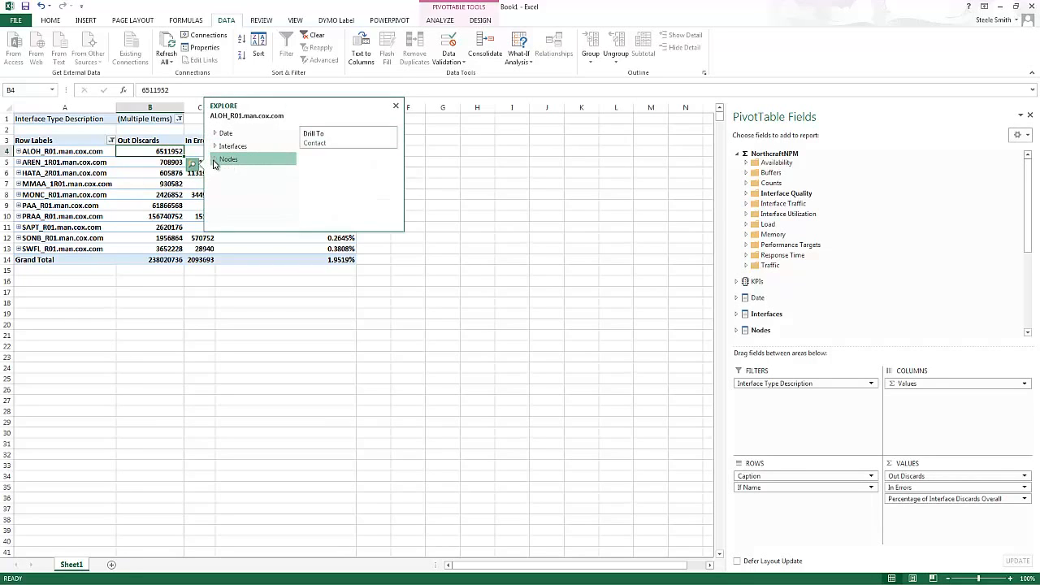
{"action": "left_click", "coordinate": [215, 159]}
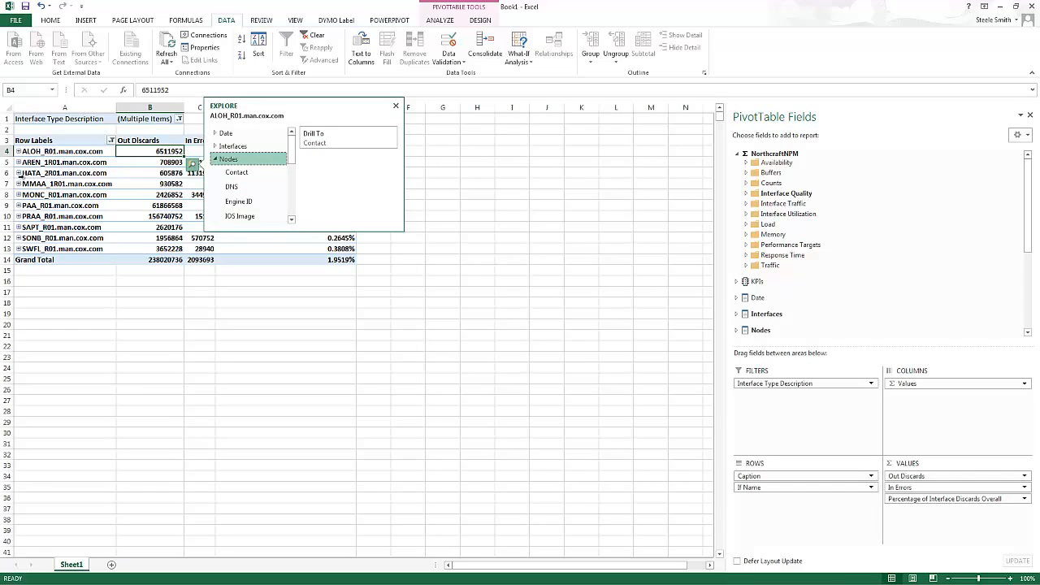
{"action": "left_click", "coordinate": [19, 173]}
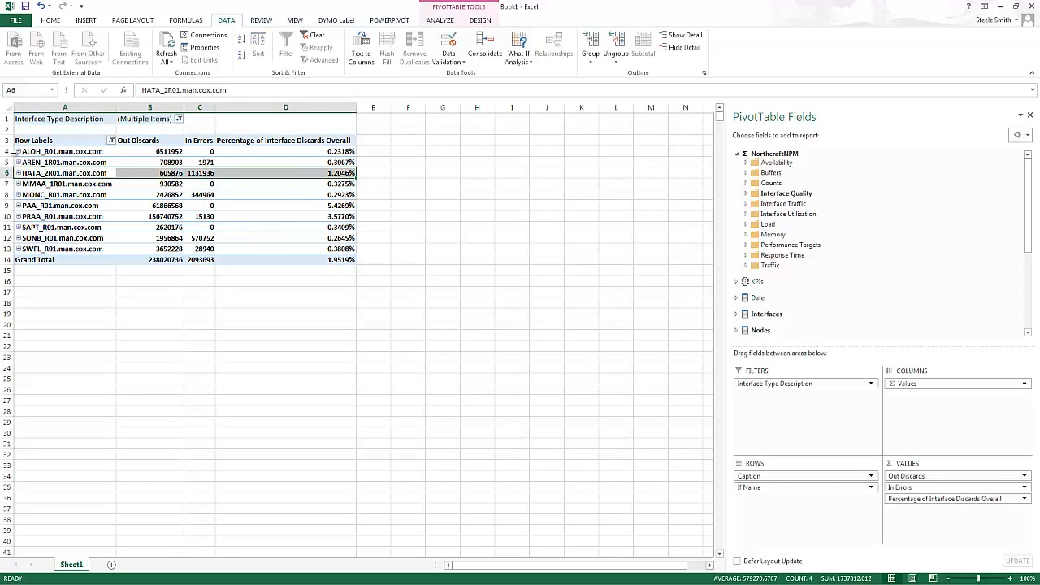
Expand the ALOH_R01.man.cox.com node to examine the discards of its individual interfaces, and collapse it again.
{"action": "left_click", "coordinate": [19, 151]}
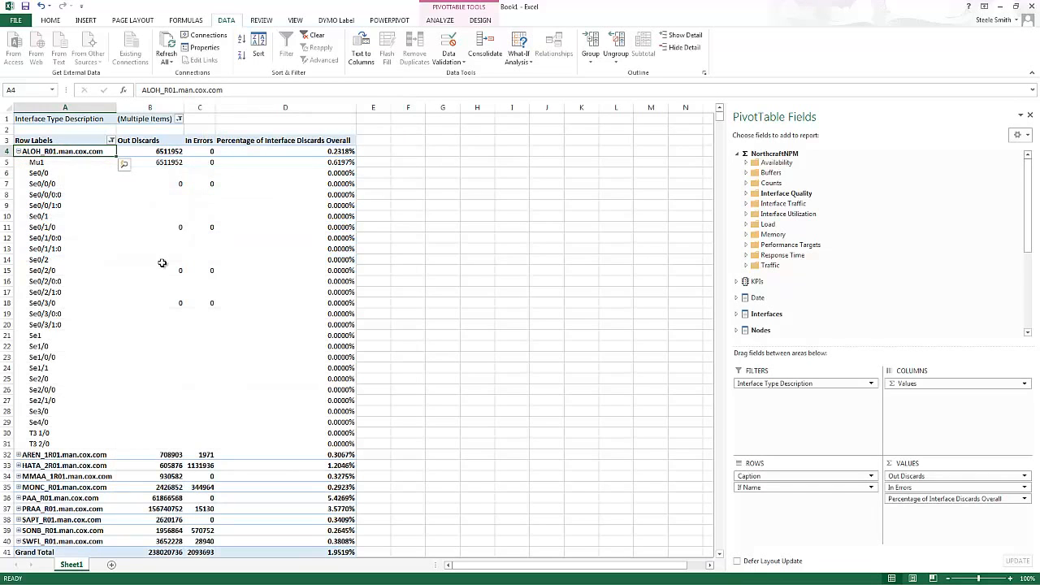
{"action": "left_click", "coordinate": [163, 169]}
{"action": "left_click", "coordinate": [41, 169]}
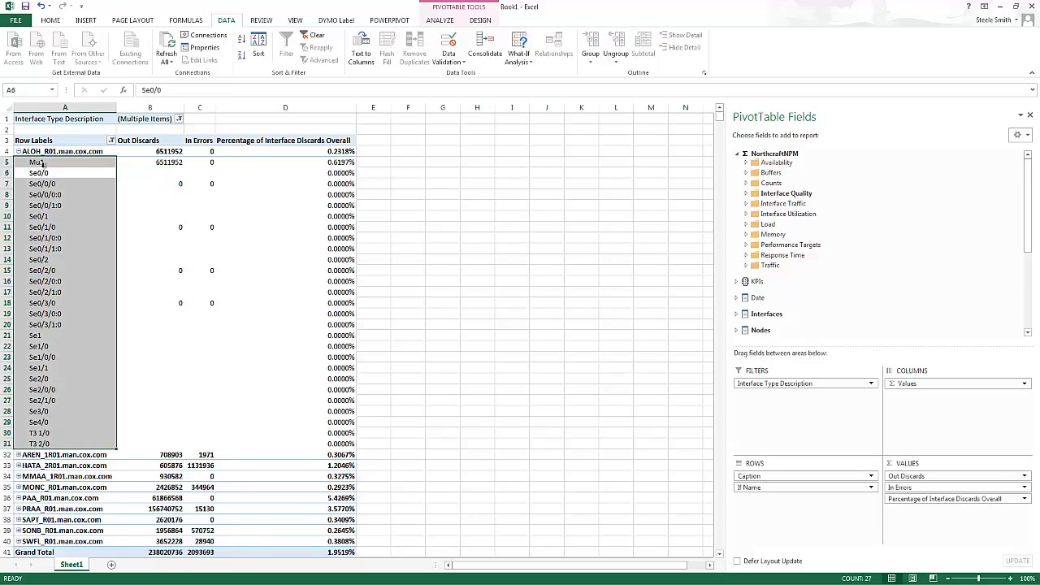
{"action": "left_click", "coordinate": [155, 159]}
{"action": "left_click", "coordinate": [17, 151]}
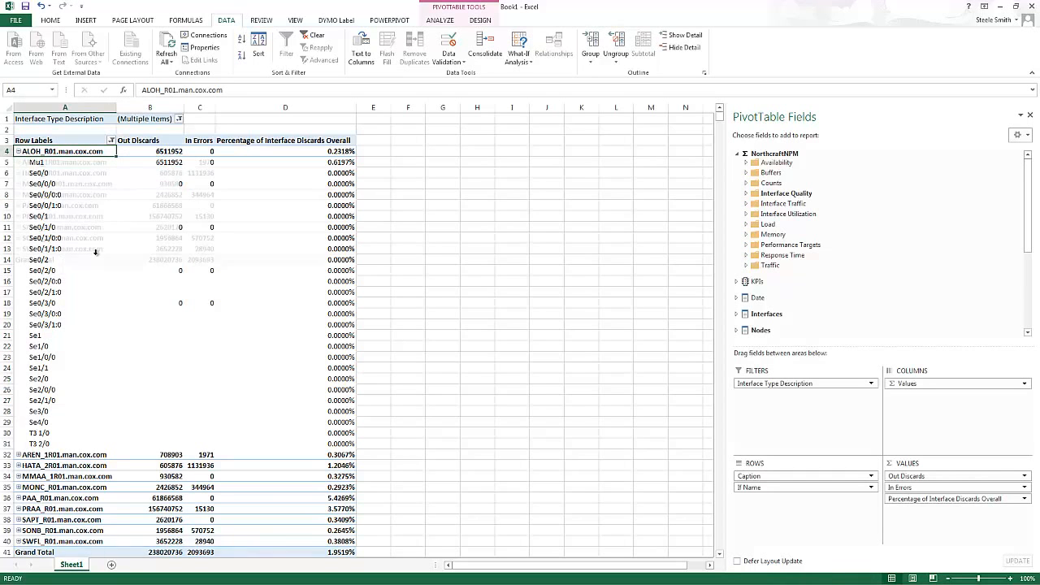